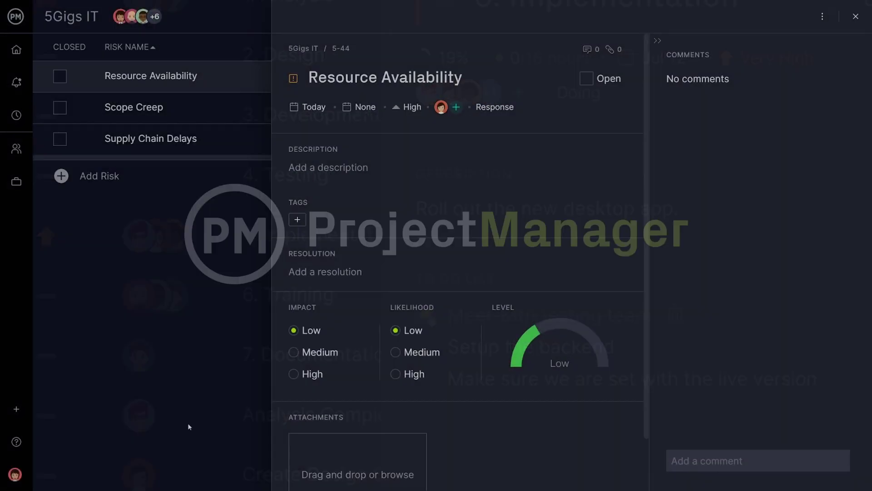
Give Resource Availability High impact, a 'Plan for limited resources' description and the Important tag.
left_click(293, 374)
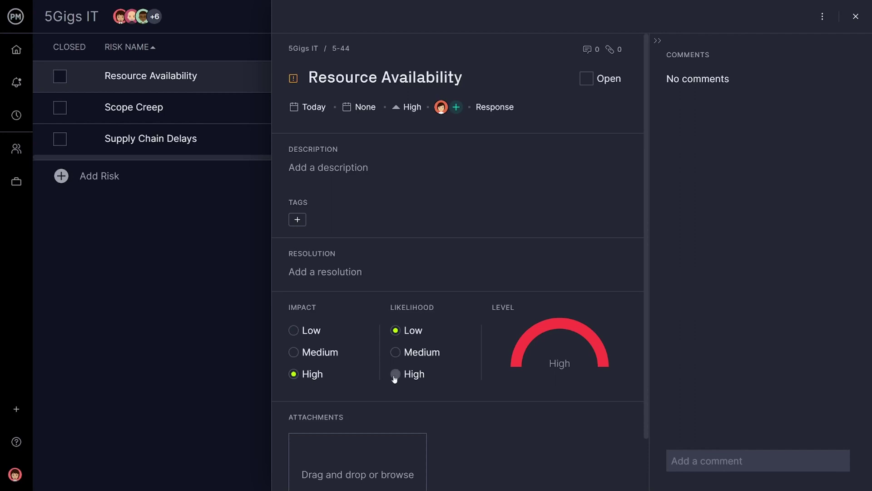
left_click(328, 167)
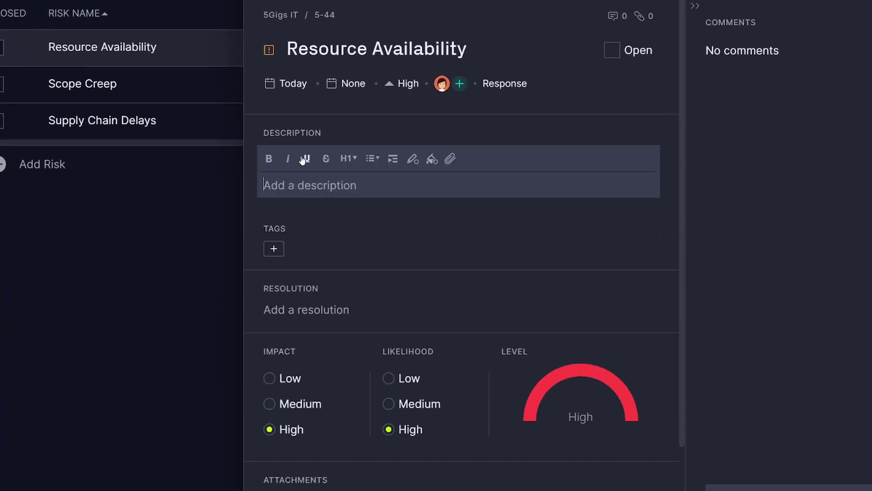
type("Plan for limited resources.")
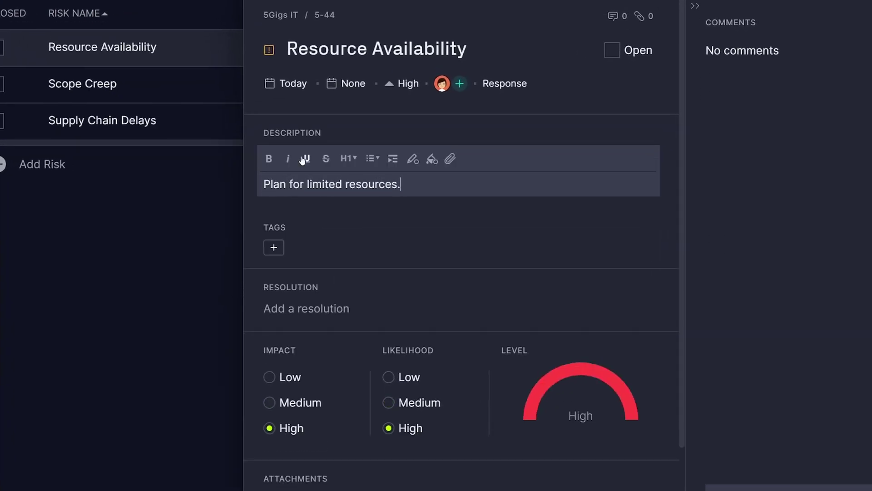
left_click(273, 247)
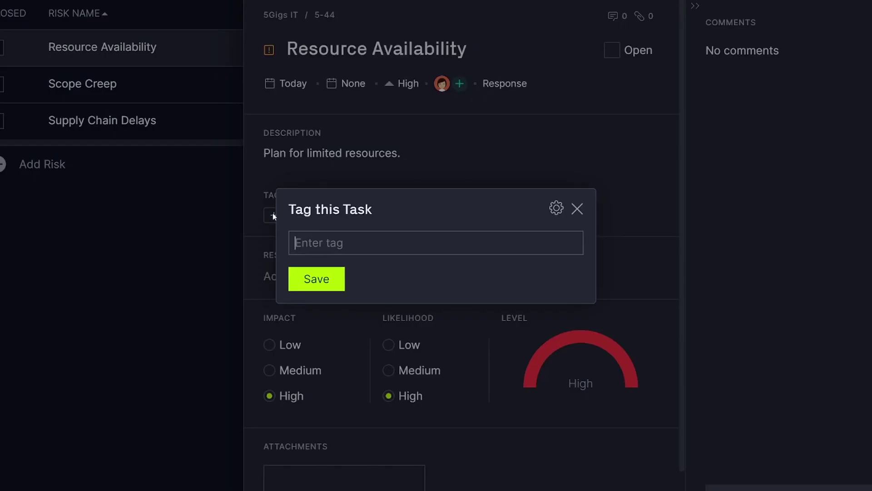
type("import")
left_click(335, 280)
left_click(315, 298)
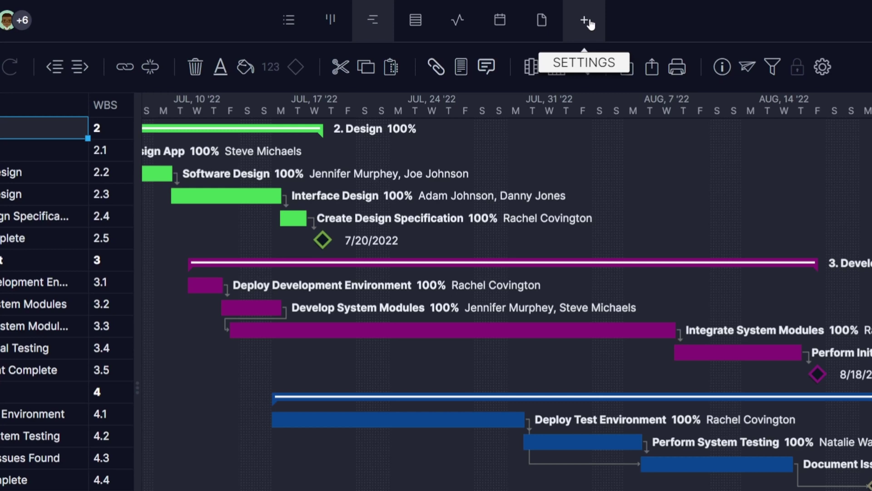
Enable the Risks view for 5Gigs IT and add the Scope Creep risk.
left_click(587, 24)
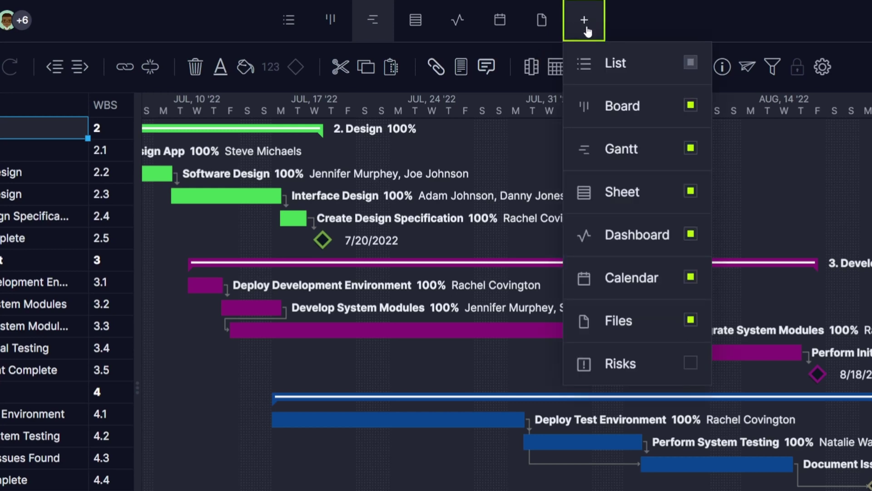
left_click(626, 365)
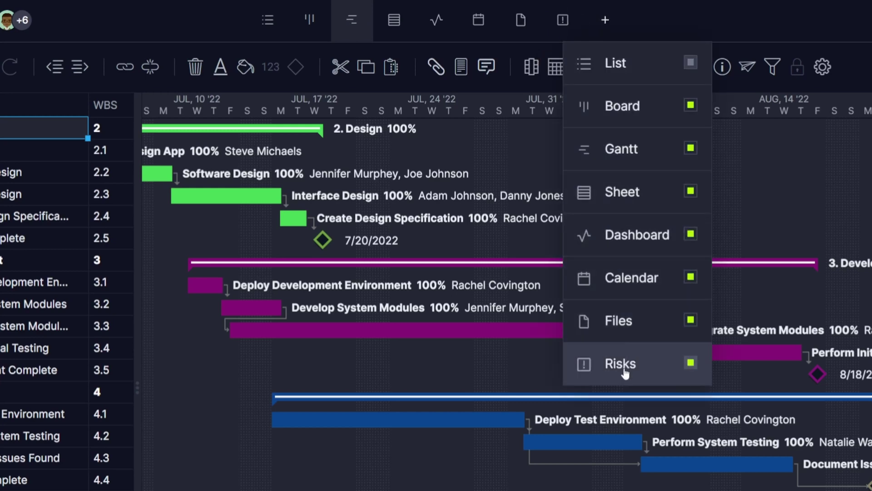
left_click(563, 21)
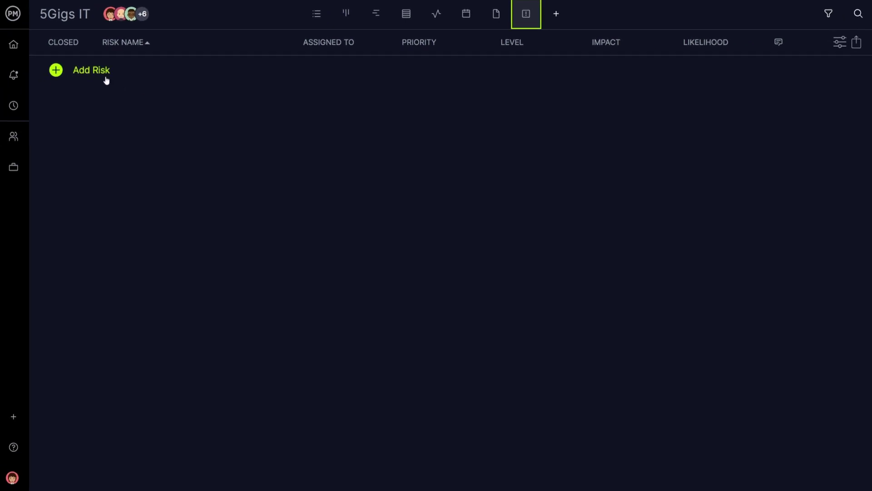
left_click(89, 72)
type("Sco")
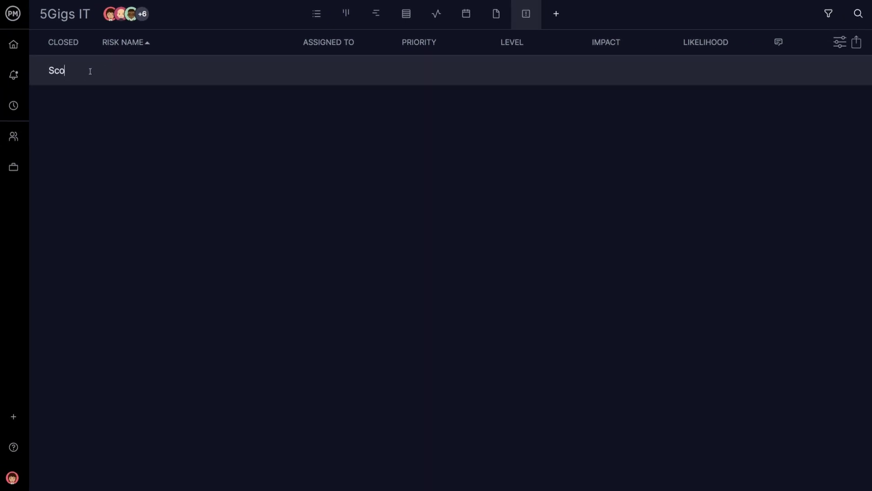
type("pe Creep")
key("Return")
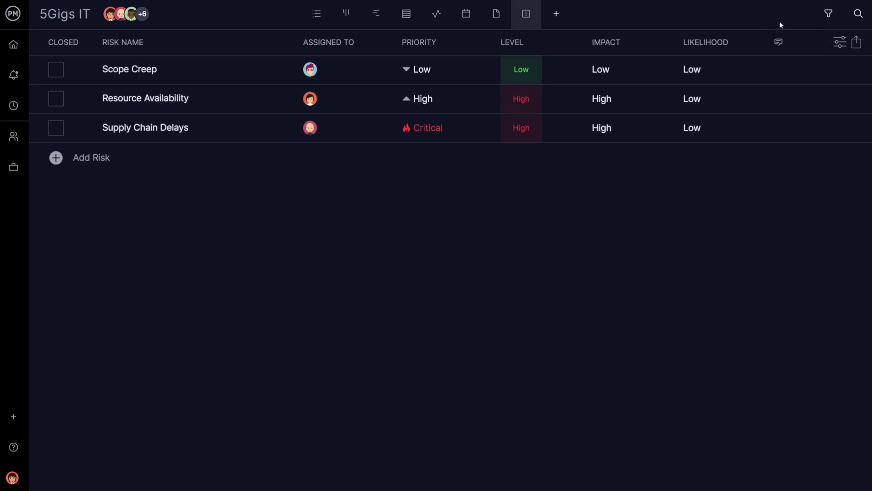
Show the Response column, place Impact before Level, and sort by impact descending.
left_click(841, 42)
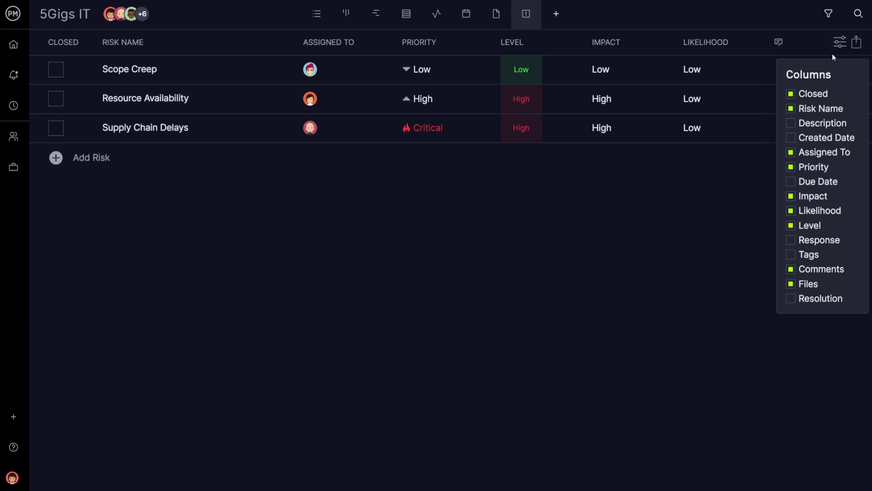
left_click(830, 242)
left_click(730, 219)
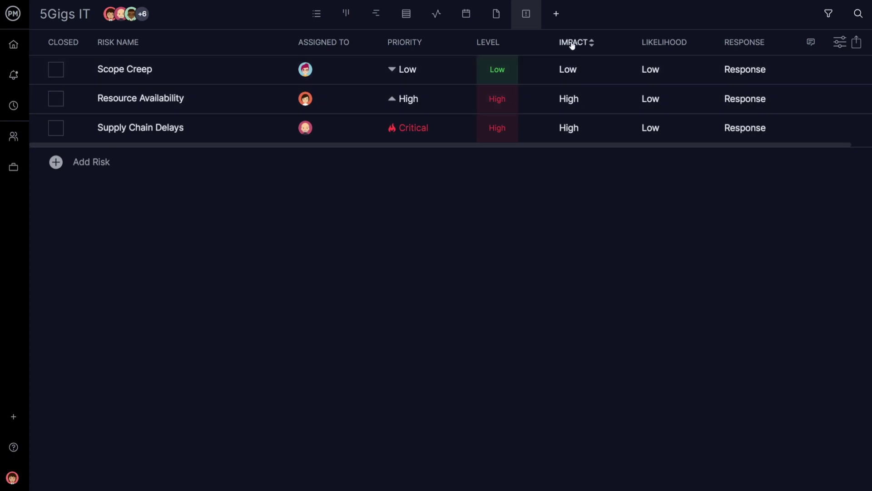
left_click_drag(573, 42, 484, 42)
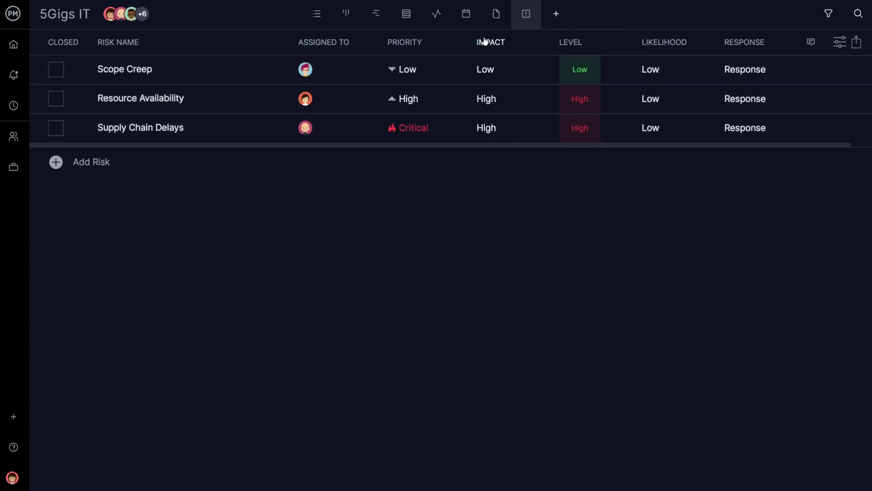
left_click(508, 43)
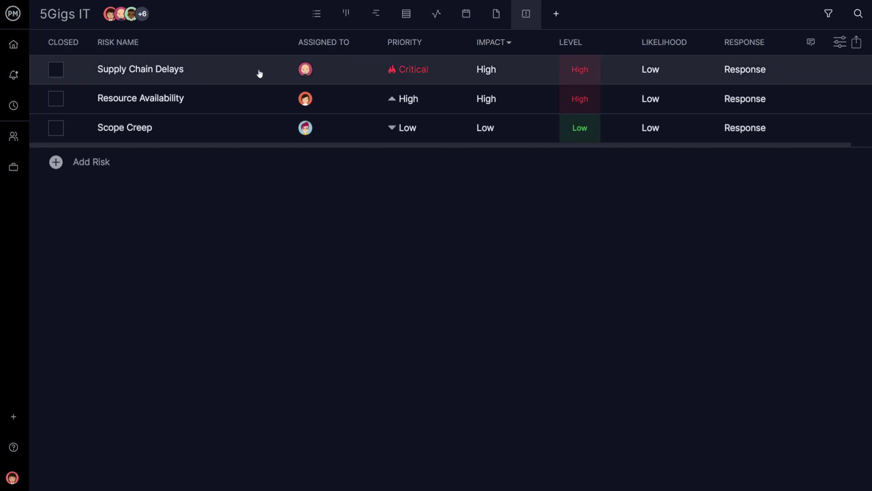
Give Supply Chain Delays a build-date description and a February 10 due date.
left_click(259, 72)
left_click(300, 155)
type("Delays")
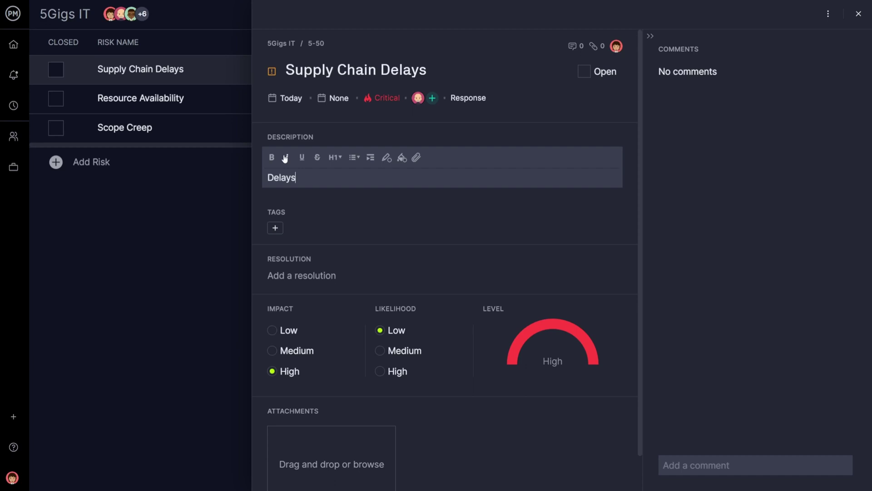
type(" in the supply chain are impacting our build ")
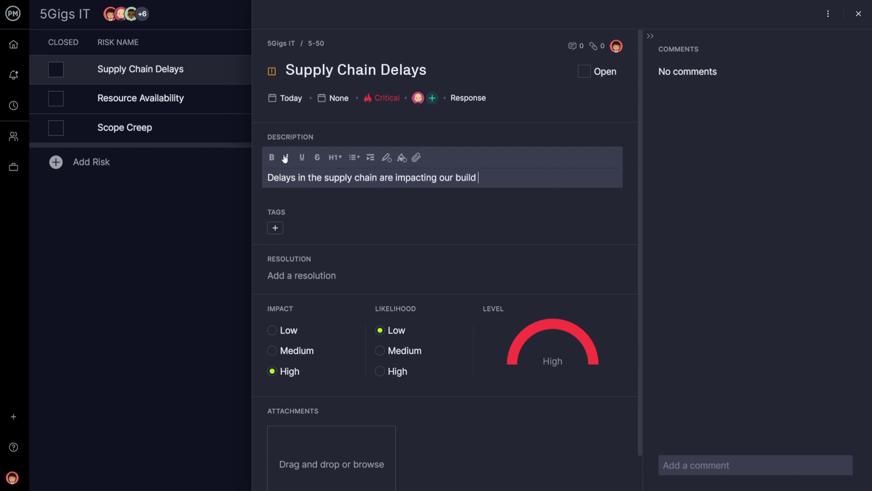
type("date.")
left_click(337, 99)
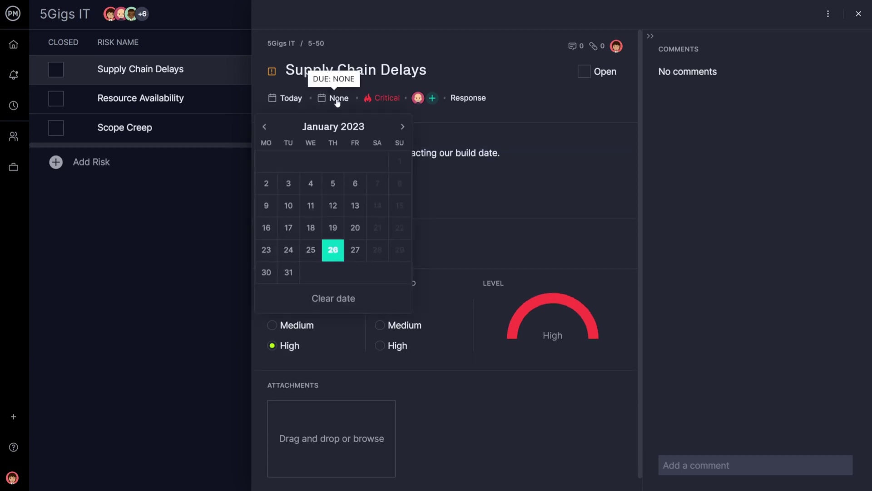
left_click(403, 126)
left_click(357, 183)
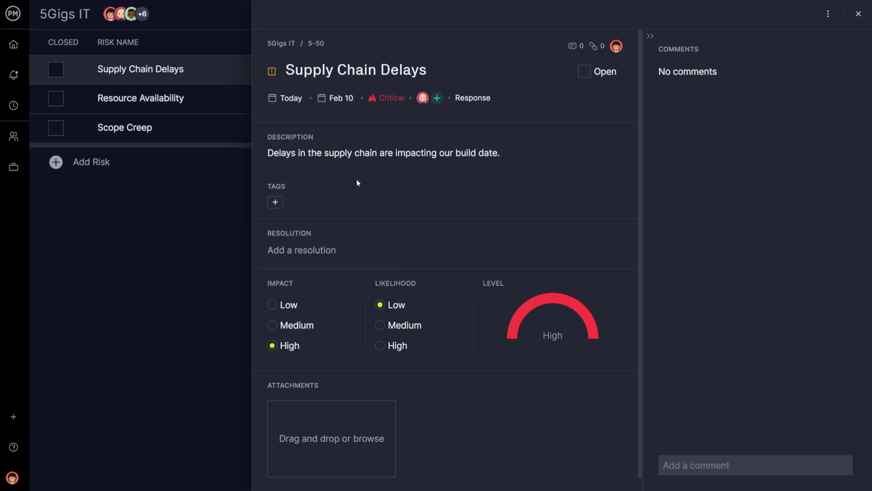
Set Supply Chain Delays likelihood to High and its response to Accept.
left_click(380, 346)
left_click(473, 99)
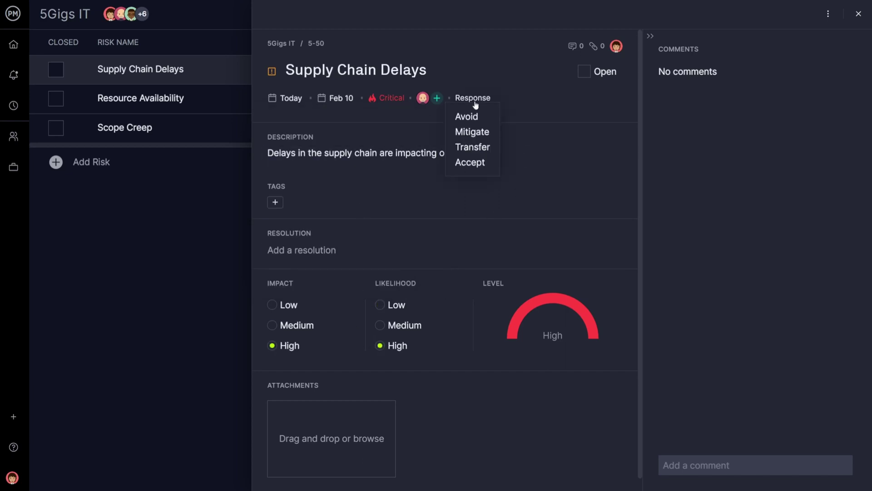
left_click(470, 163)
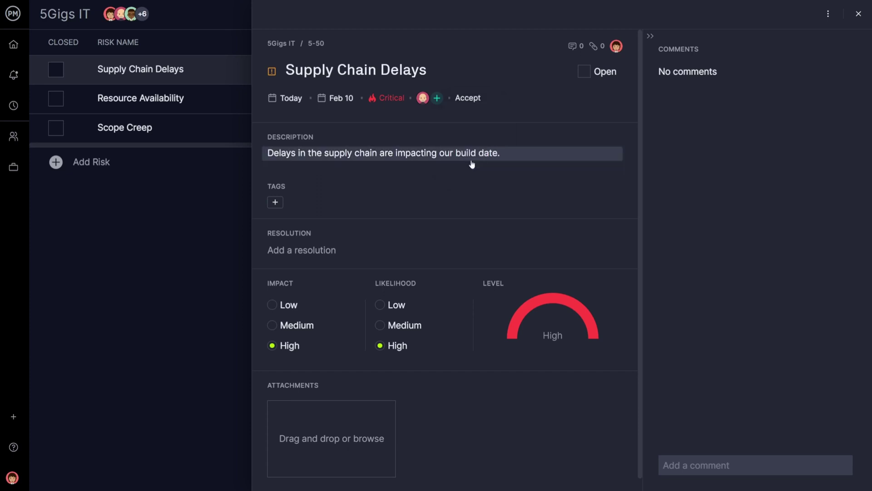
Tag Supply Chain Delays as Important and begin its locate-alternative-suppliers resolution.
left_click(276, 202)
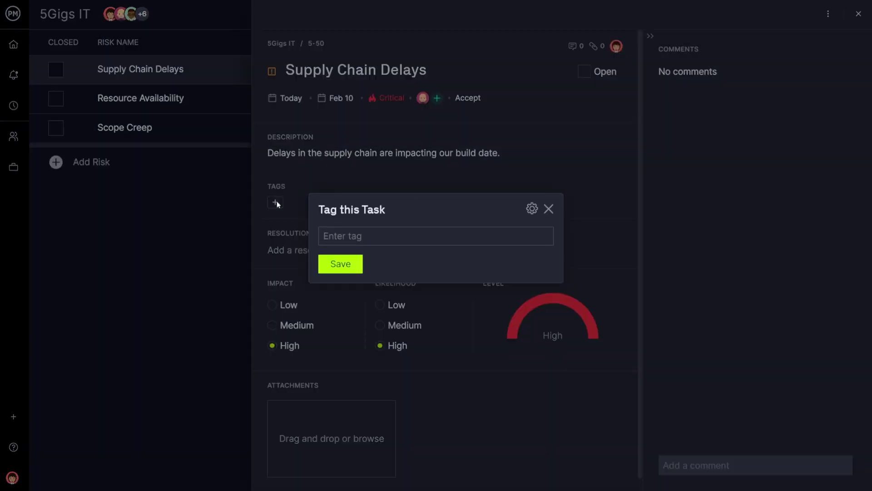
type("Impor")
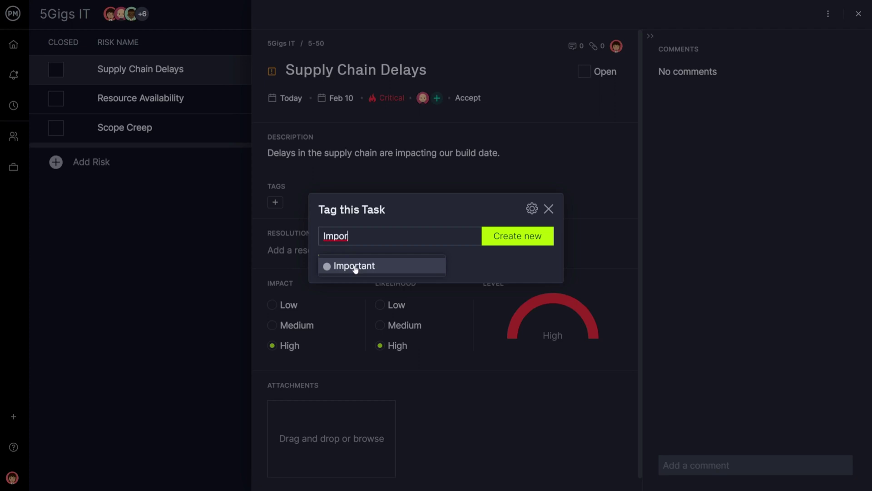
left_click(355, 267)
left_click(341, 281)
left_click(313, 253)
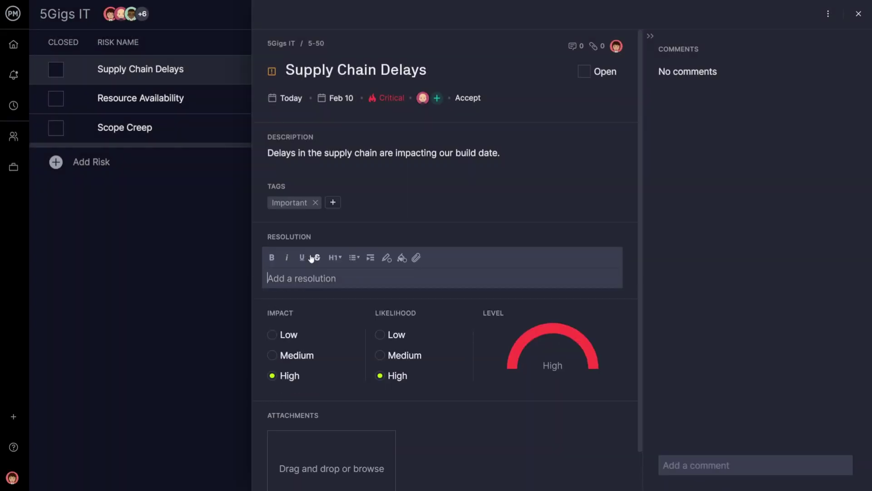
type("Try to locate alternative ")
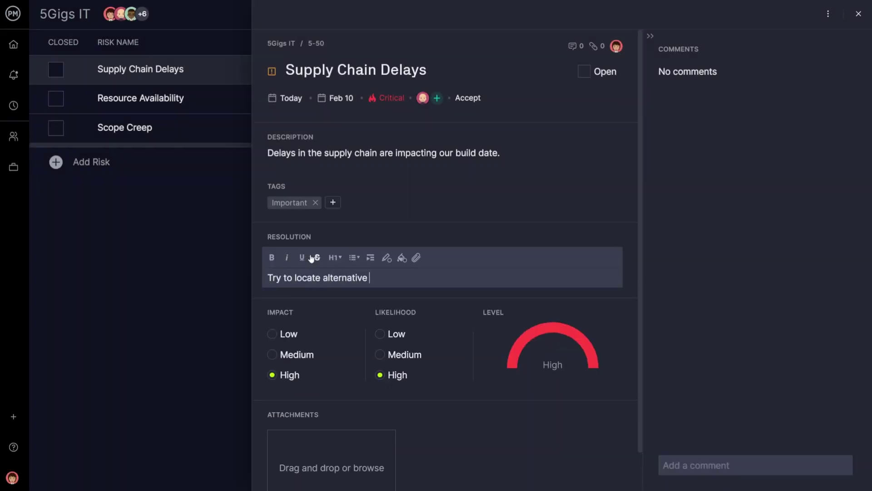
type("suppliers.")
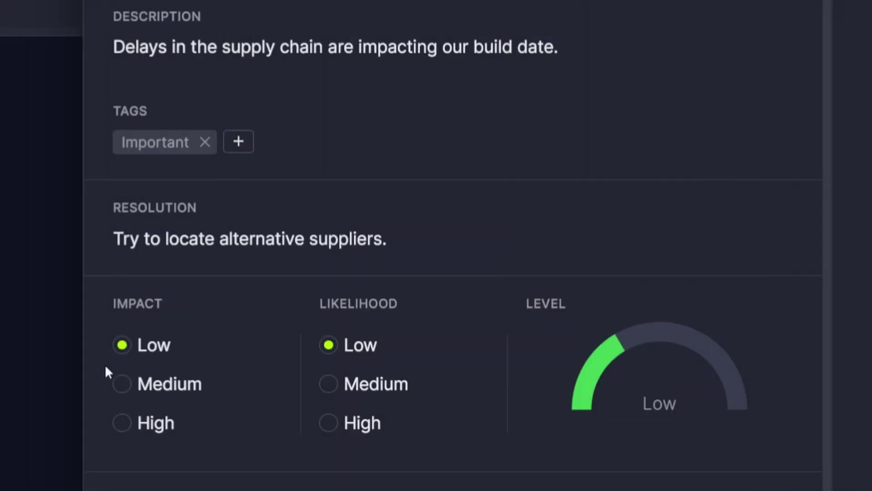
Rate Supply Chain Delays High for both impact and likelihood, after first picking Medium.
left_click(122, 385)
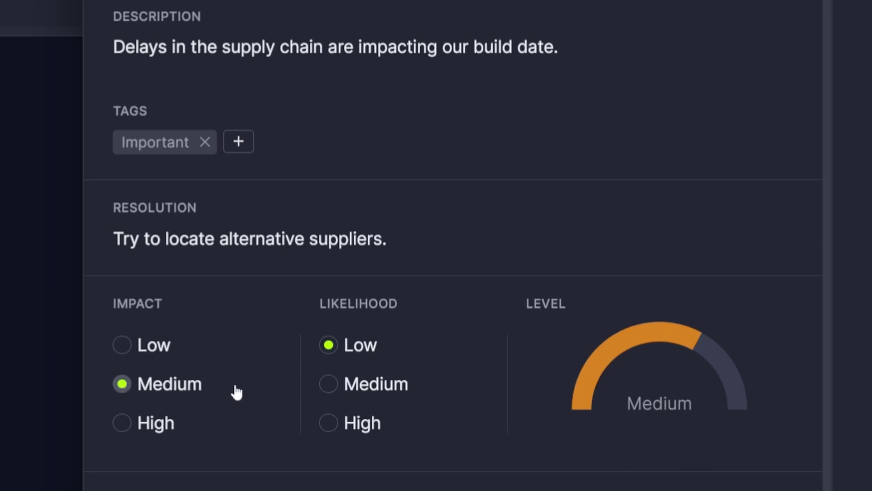
left_click(329, 385)
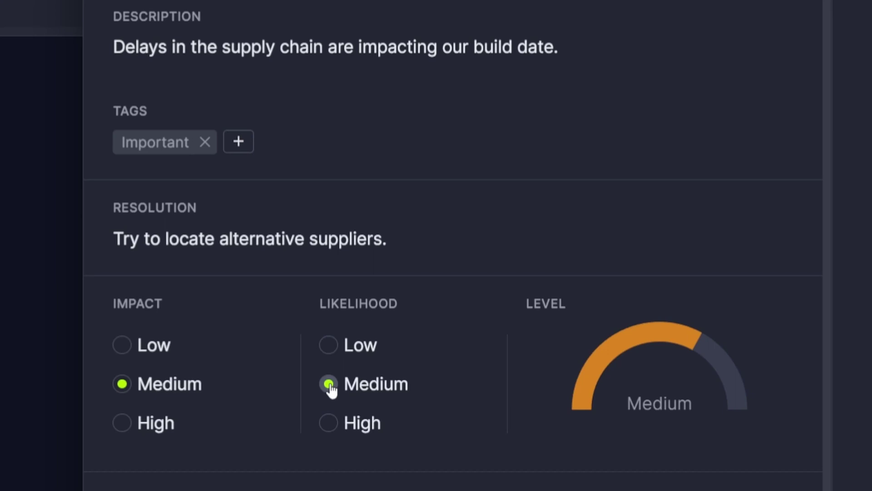
left_click(122, 423)
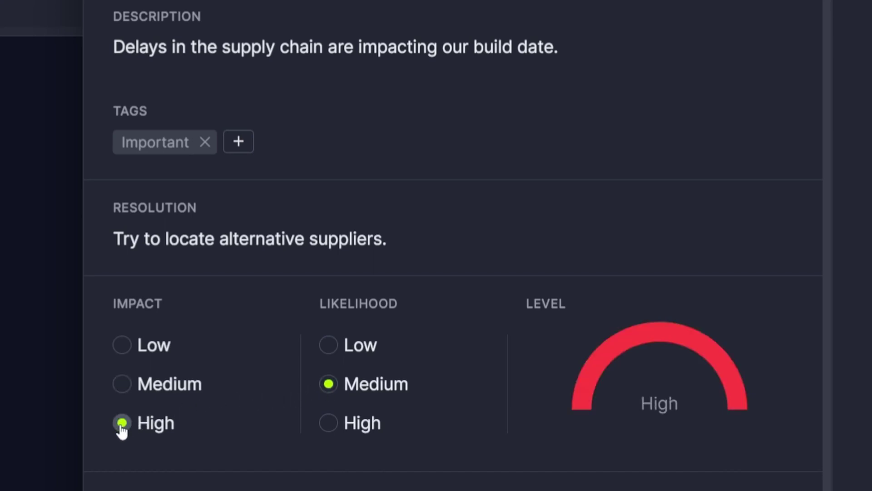
left_click(328, 423)
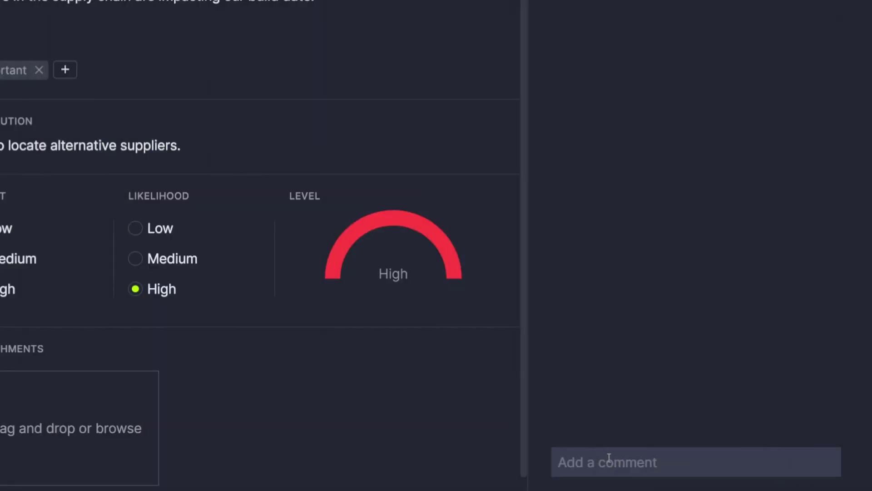
Post a local-suppliers comment with Local Suppliers.xlsx attached on Supply Chain Delays.
left_click(608, 461)
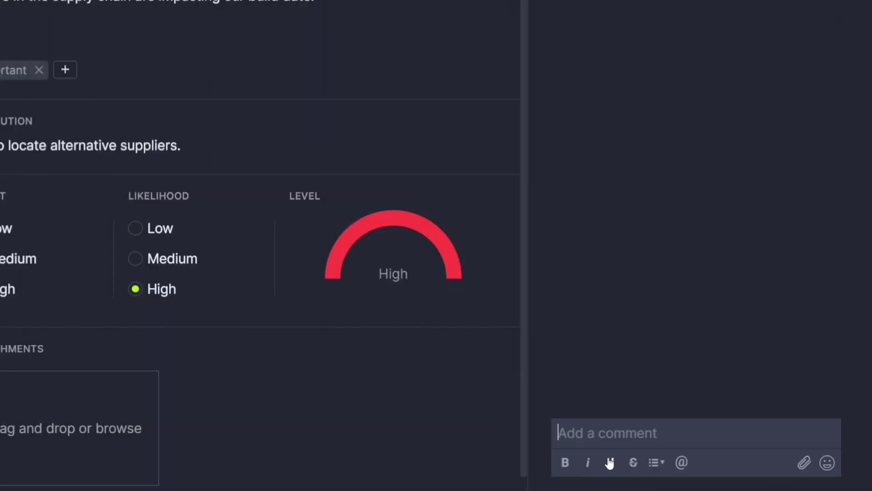
type("Here is a list of local s")
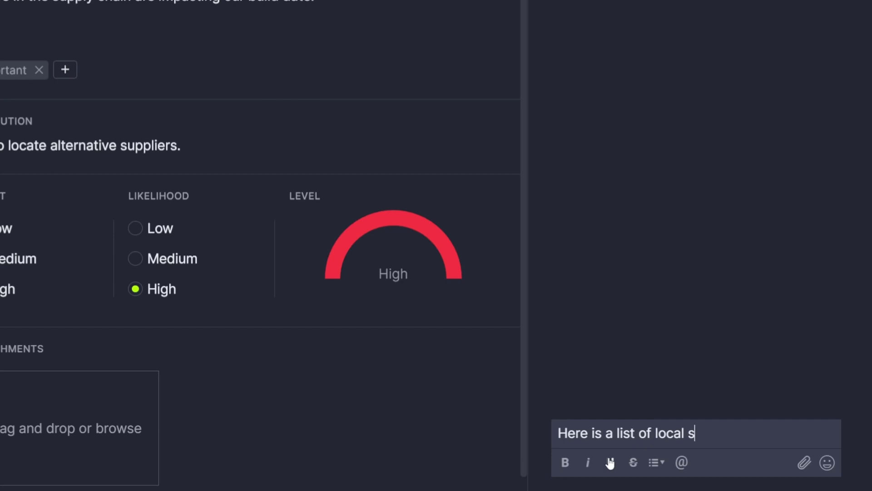
type("uppliers you can look over.")
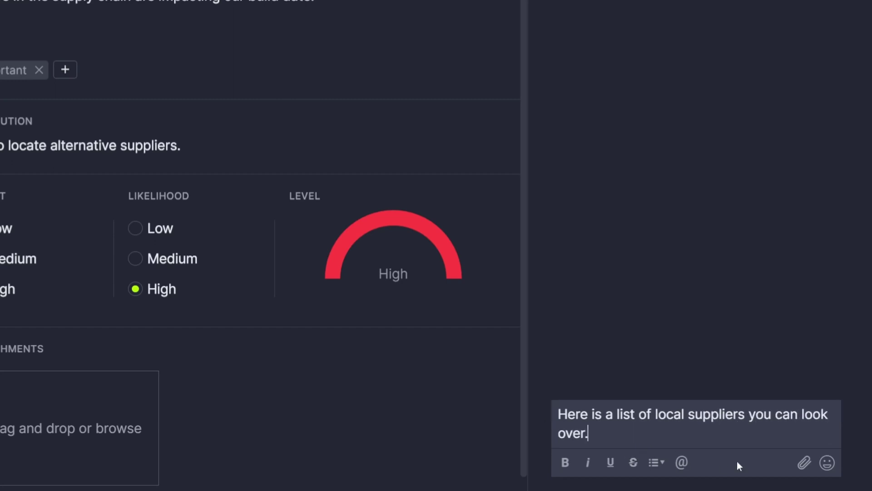
left_click(805, 463)
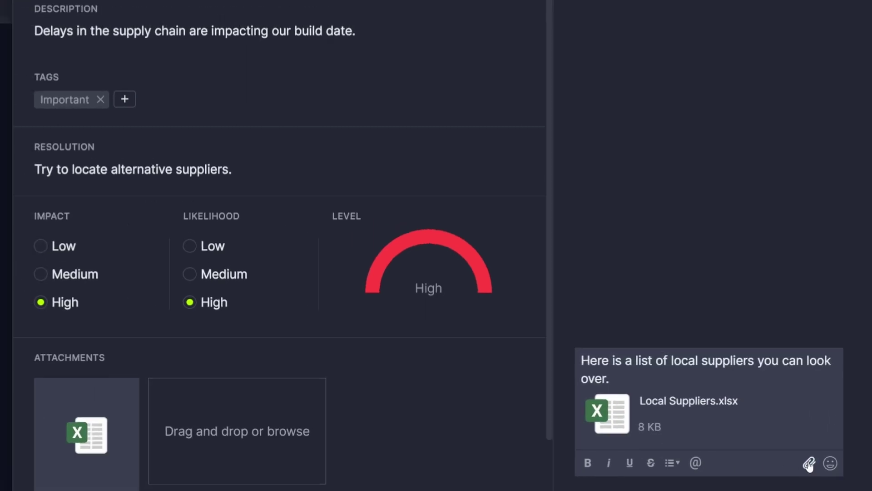
key("Return")
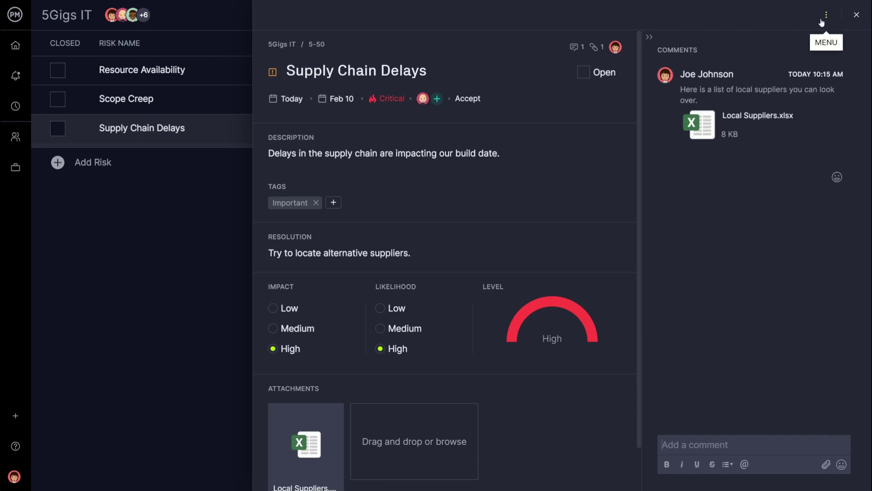
Look through the risk's Share Risk options and global search, then return to the risks.
left_click(825, 15)
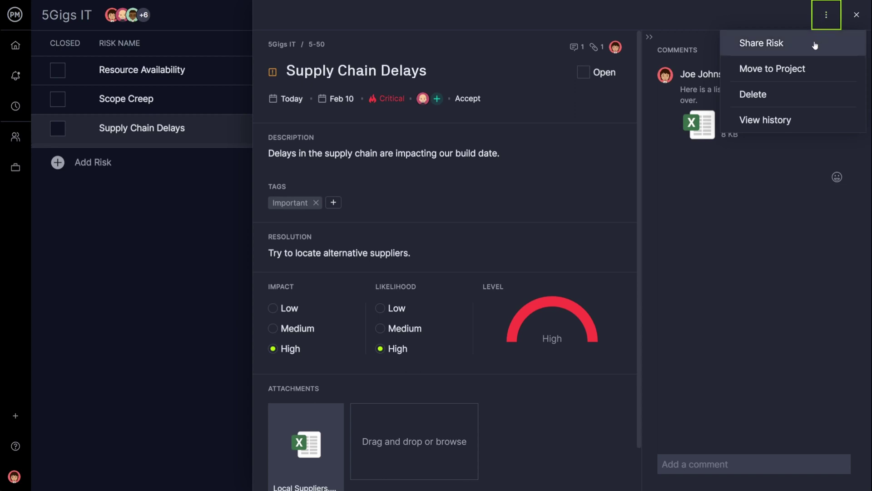
left_click(815, 45)
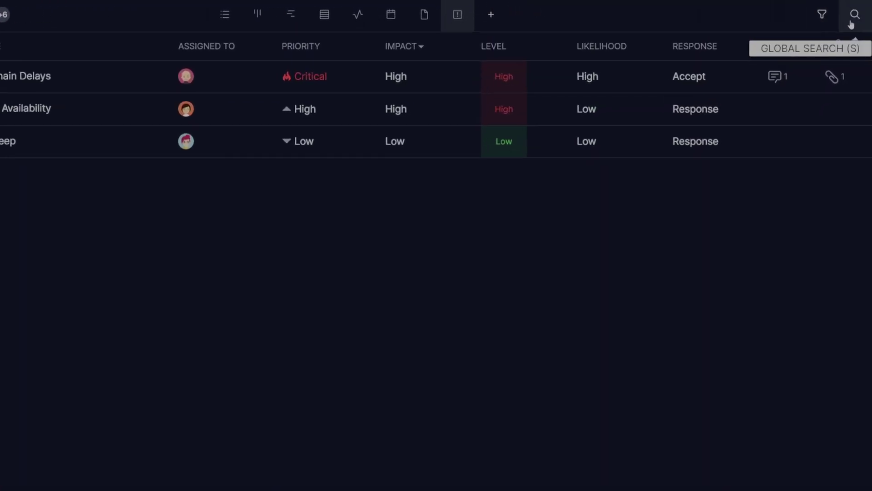
left_click(855, 14)
type("Ris")
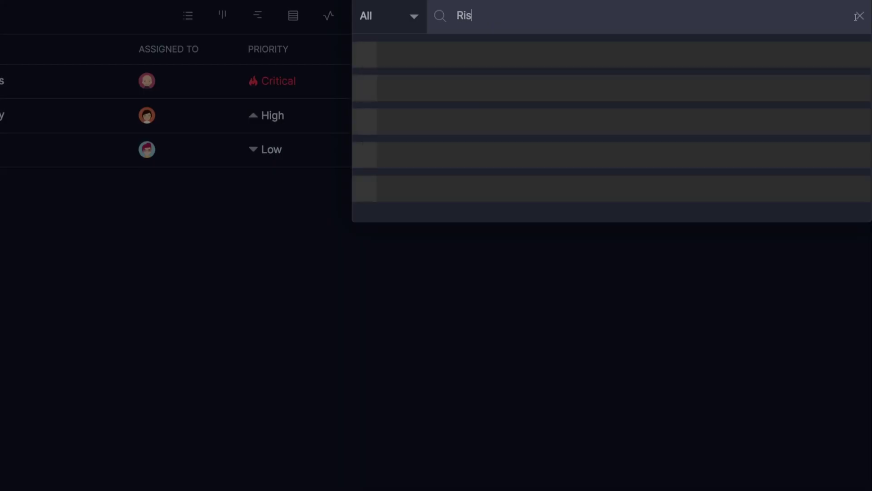
type("k")
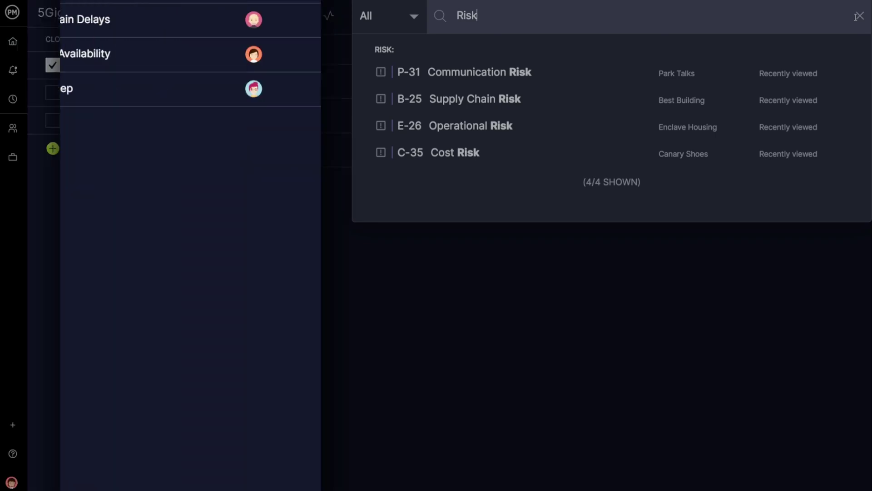
left_click(859, 16)
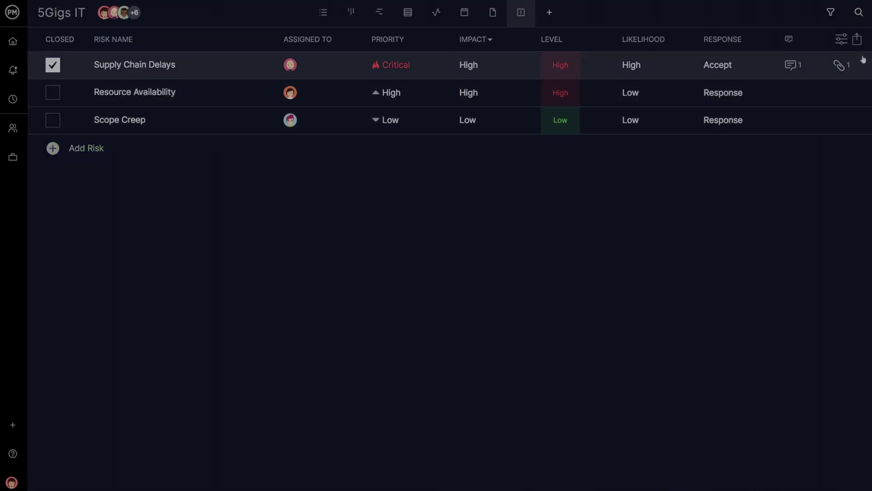
Export the three risks with File type Excel.
left_click(857, 40)
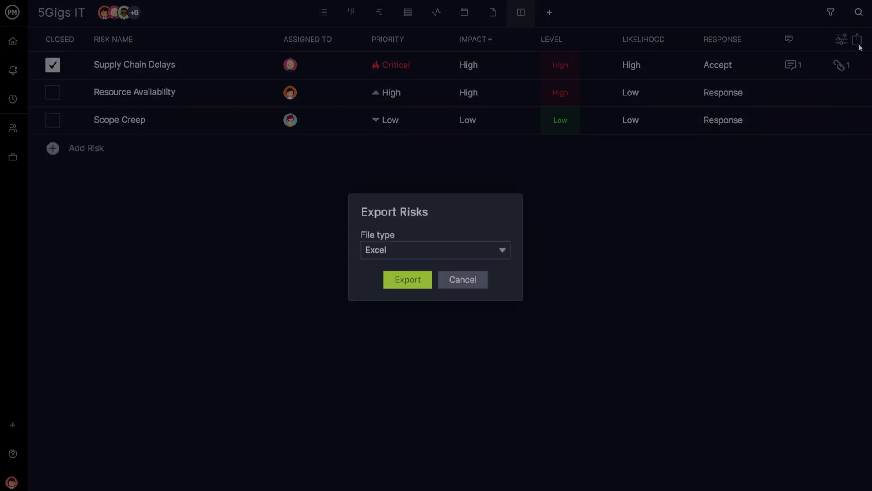
left_click(407, 279)
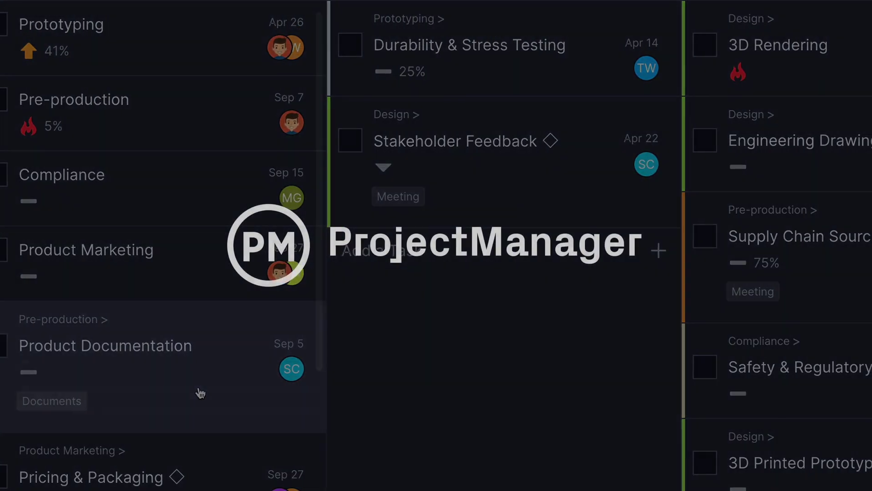
Drag the Product Documentation card into the middle column above Add a Task.
left_click_drag(358, 362, 421, 306)
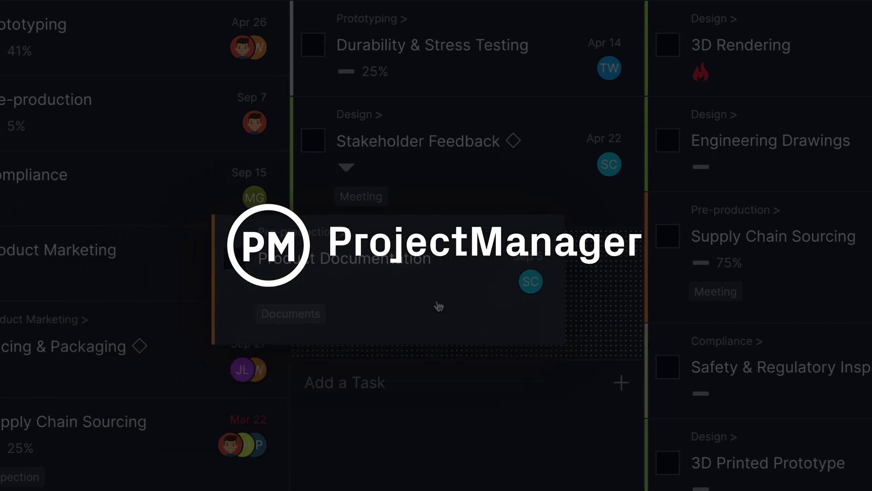